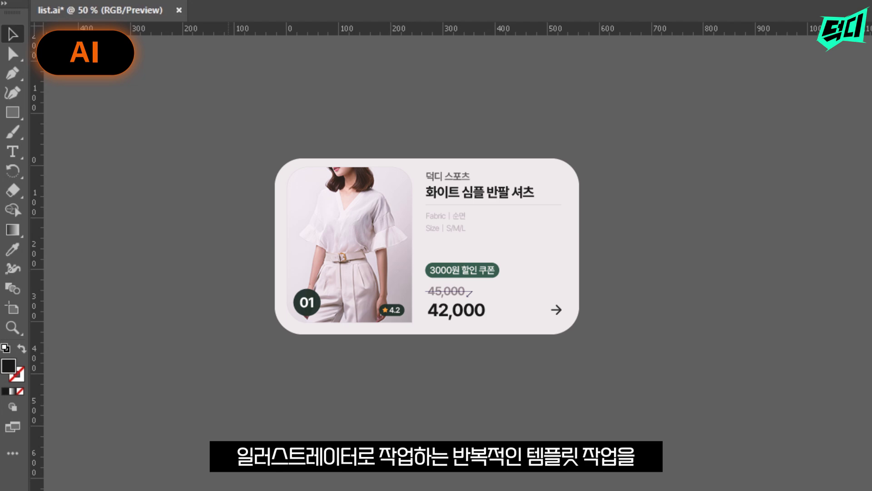
# Dismiss the script's completion message and scroll across the finished product-card artboards.
pyautogui.click(448, 383)
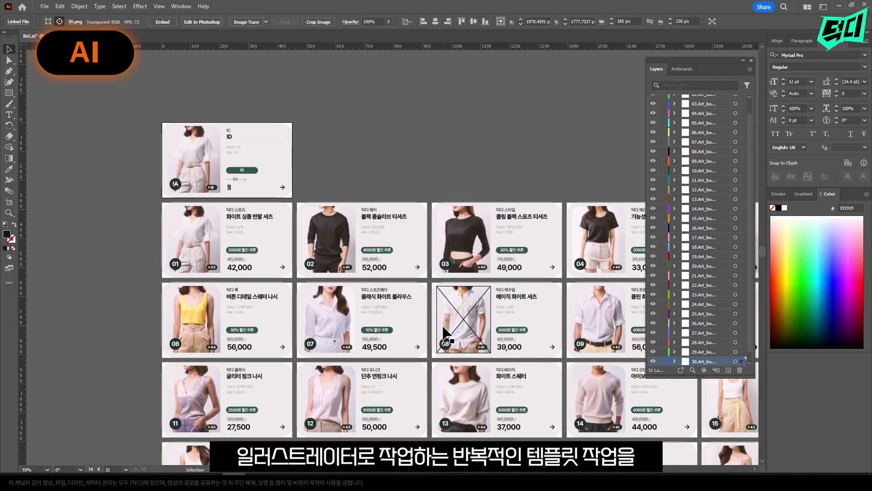
pyautogui.scroll(-3, 443, 327)
pyautogui.hscroll(3, 443, 327)
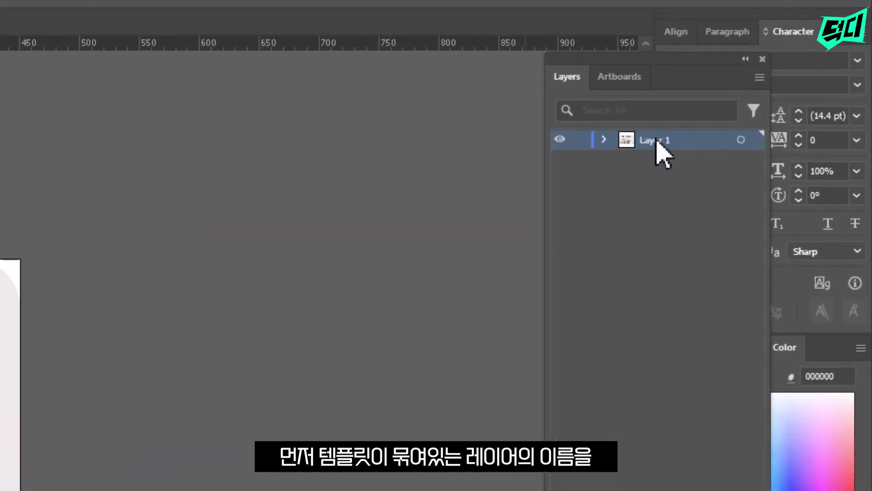
# Rename the template's single layer to 00.Art_board and select the card's product photo.
pyautogui.doubleClick(769, 94)
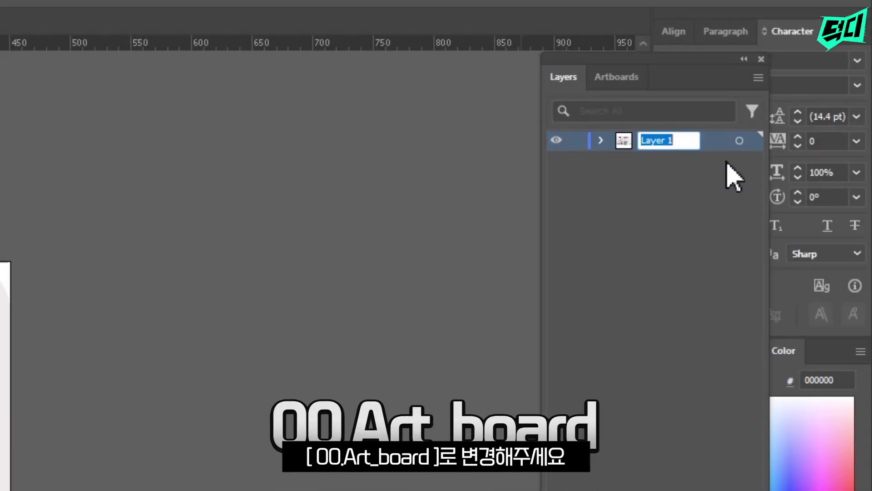
pyautogui.write('0.Art_board')
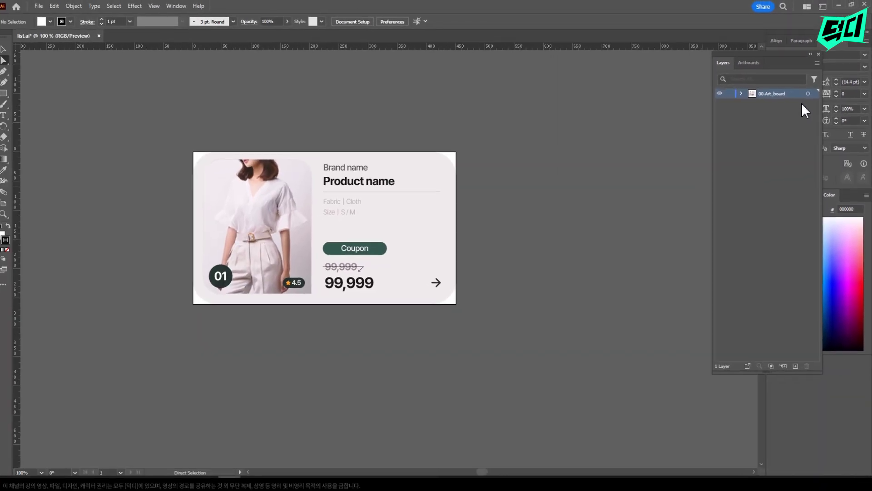
pyautogui.click(310, 191)
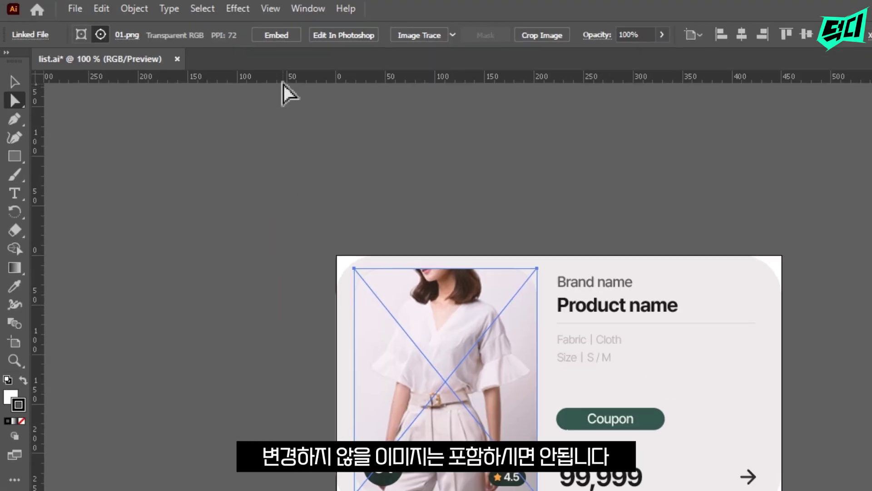
# Embed the product photo and replace the card texts with placeholders !A–!I, including !H for the original price.
pyautogui.click(282, 40)
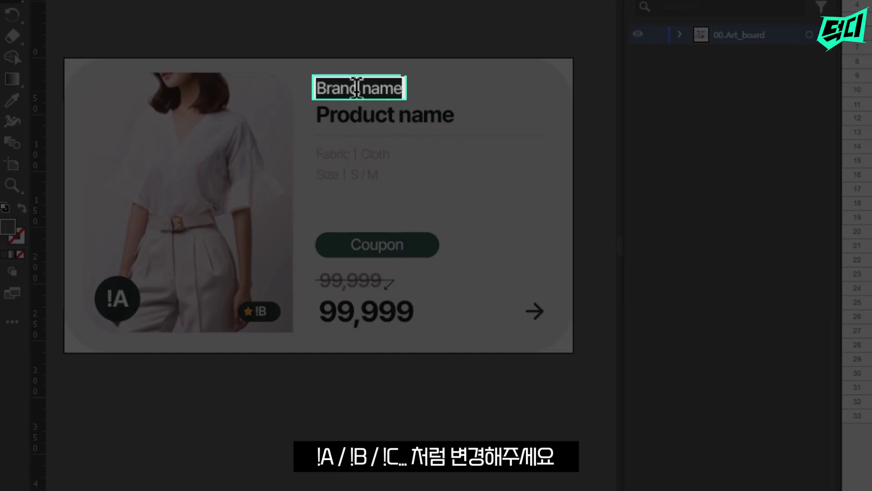
pyautogui.write('!C')
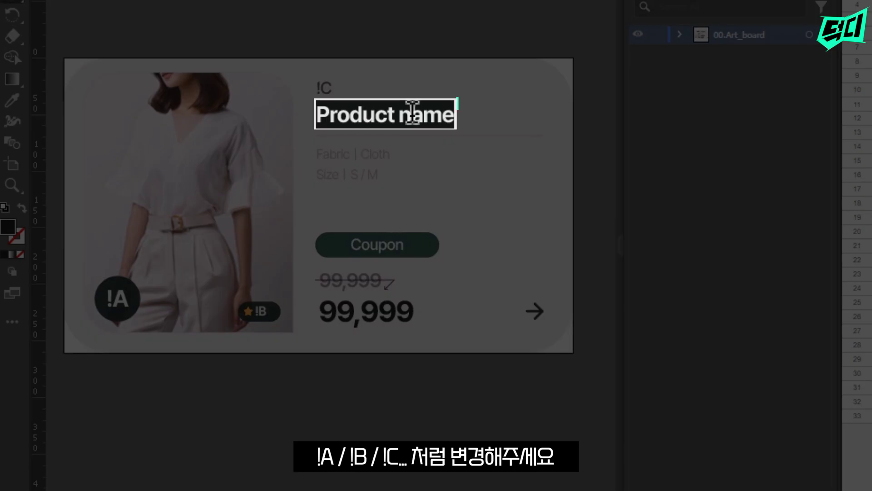
pyautogui.write('!D')
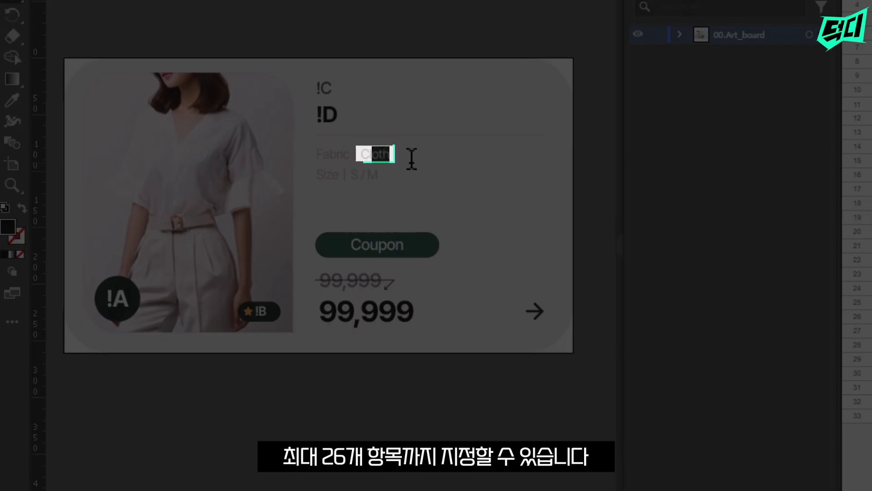
pyautogui.write('!E')
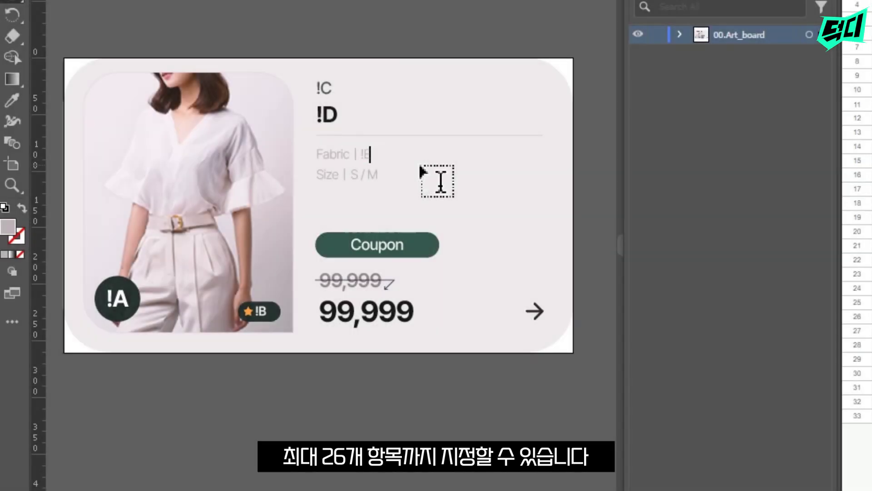
pyautogui.write('!')
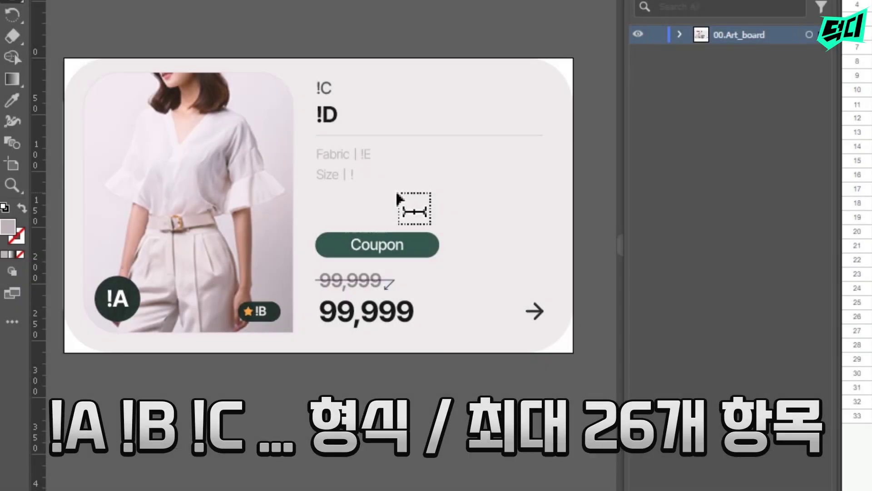
pyautogui.write('!G')
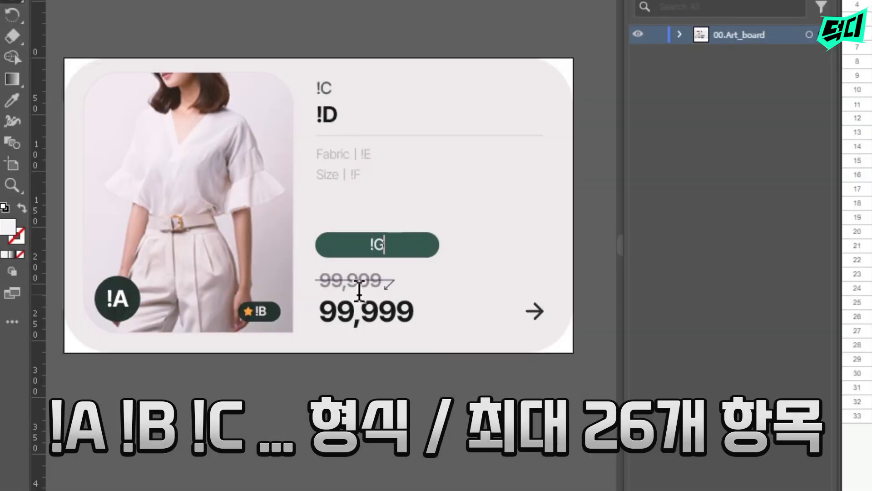
pyautogui.moveTo(319, 280); pyautogui.dragTo(393, 280)
pyautogui.write('!H')
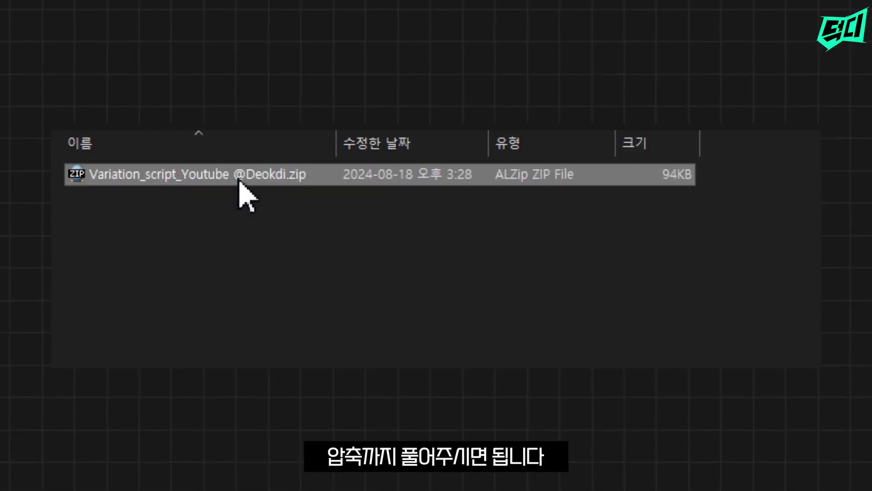
pyautogui.rightClick(238, 178)
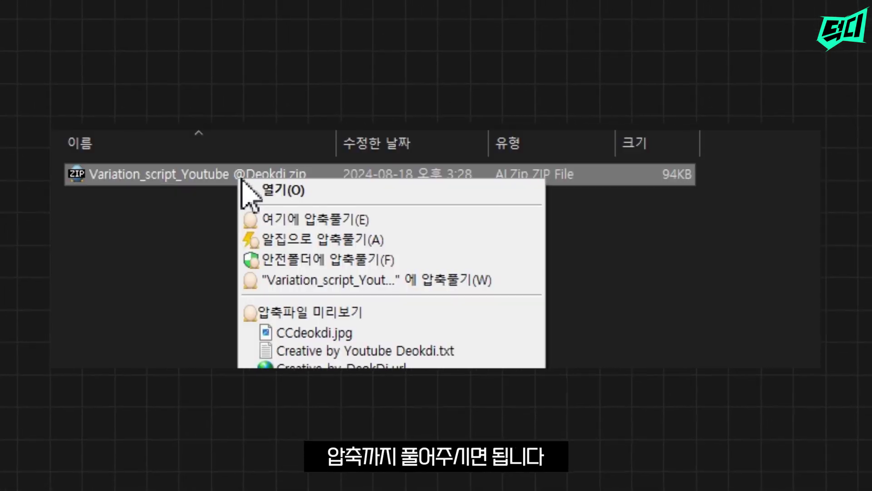
# Extract the Variation_script zip here to get the Script_Img folder and the .jsx file.
pyautogui.click(340, 218)
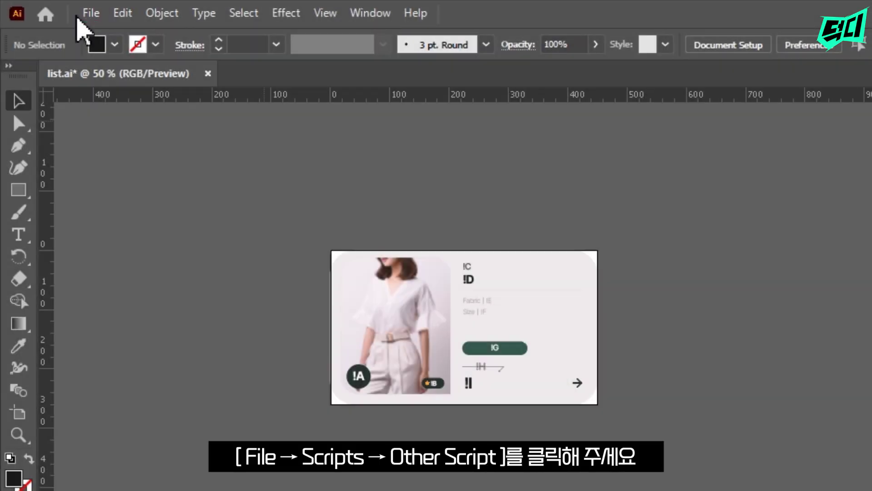
pyautogui.click(88, 13)
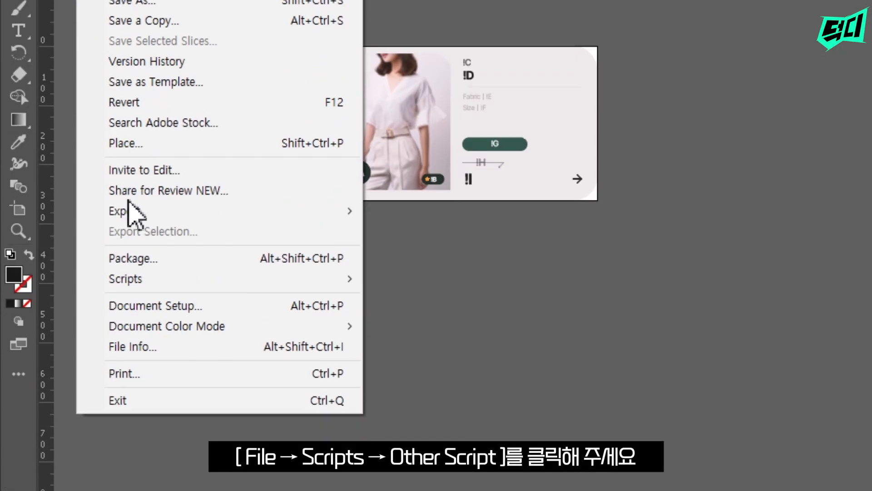
pyautogui.moveTo(126, 224)
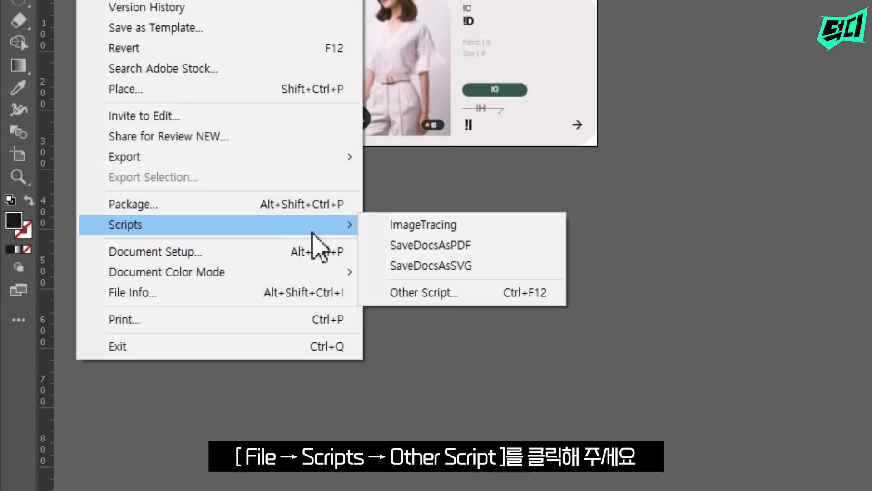
pyautogui.click(400, 293)
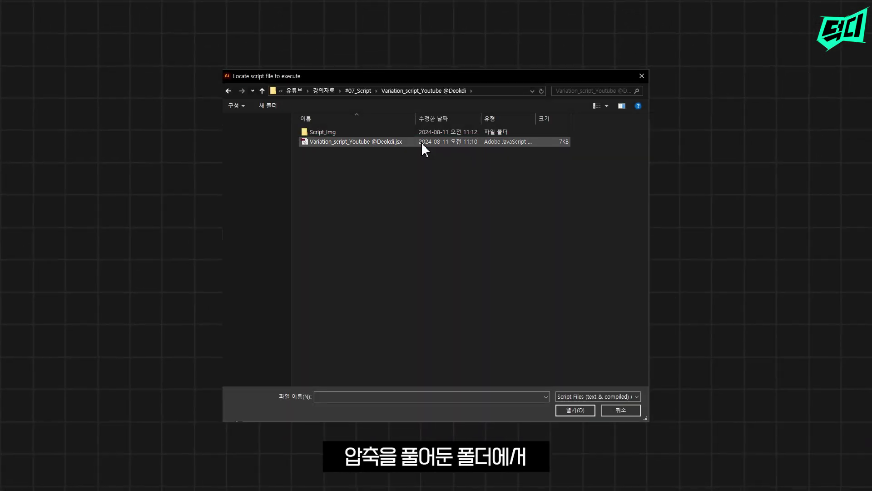
pyautogui.click(422, 142)
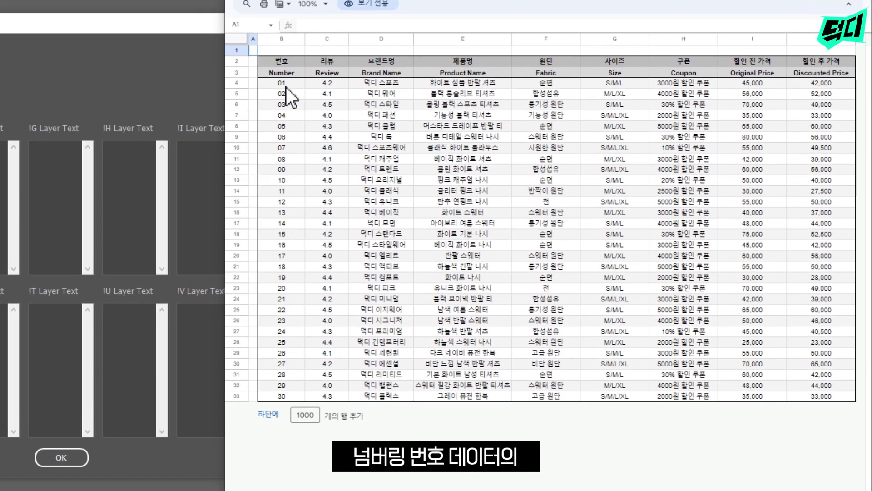
# Paste the sheet's Number and Review columns into the !A and !B fields.
pyautogui.moveTo(285, 87); pyautogui.dragTo(285, 394)
pyautogui.hotkey('ctrl', 'c')
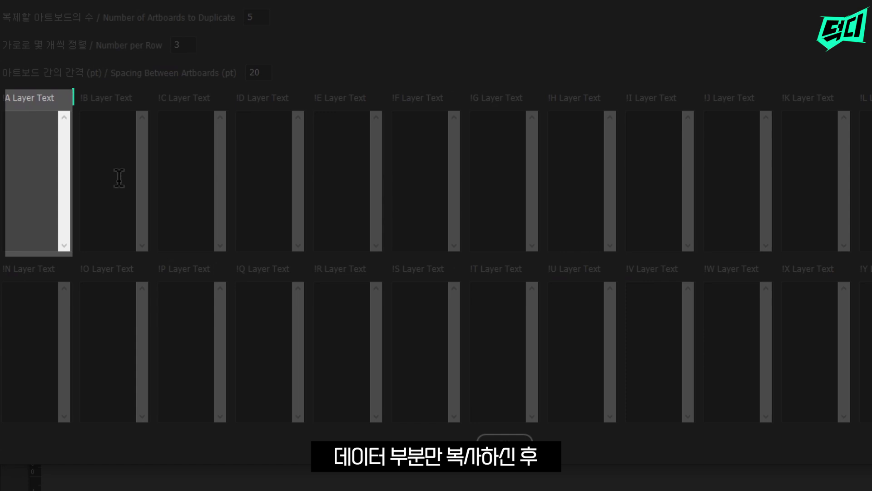
pyautogui.click(33, 156)
pyautogui.click(34, 157)
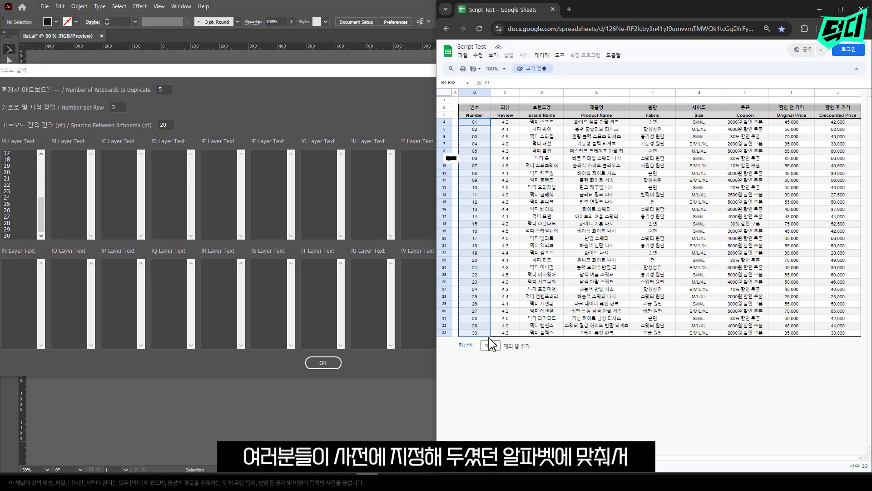
pyautogui.moveTo(508, 122); pyautogui.dragTo(506, 336)
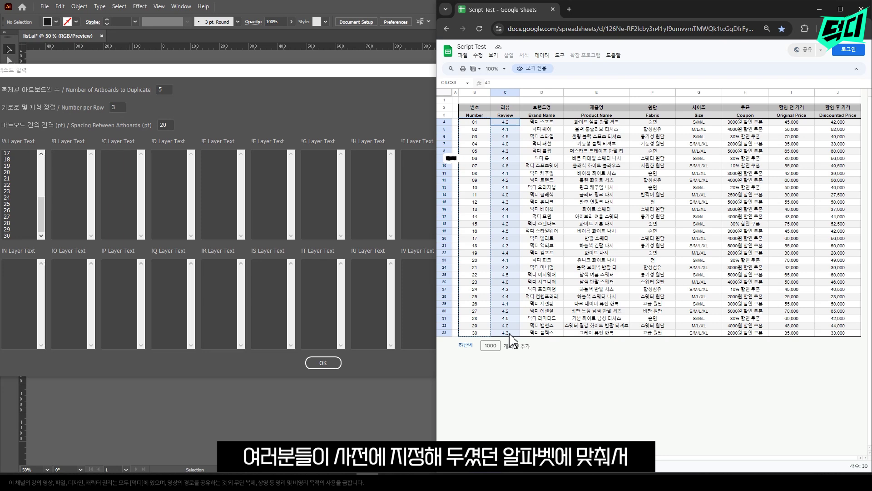
pyautogui.hotkey('ctrl', 'c')
pyautogui.click(57, 171)
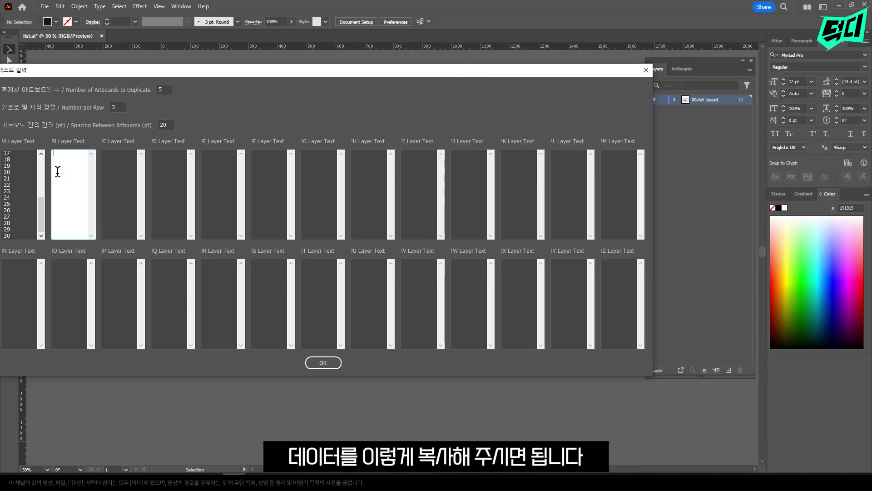
pyautogui.hotkey('ctrl', 'v')
# Paste the Brand Name and Product Name columns into the !C and !D fields.
pyautogui.hotkey('alt', 'Tab')
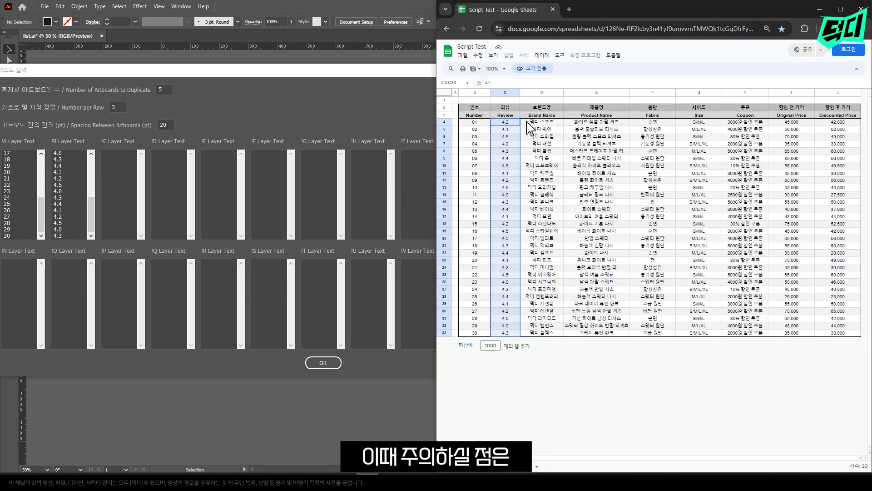
pyautogui.moveTo(527, 122); pyautogui.dragTo(541, 329)
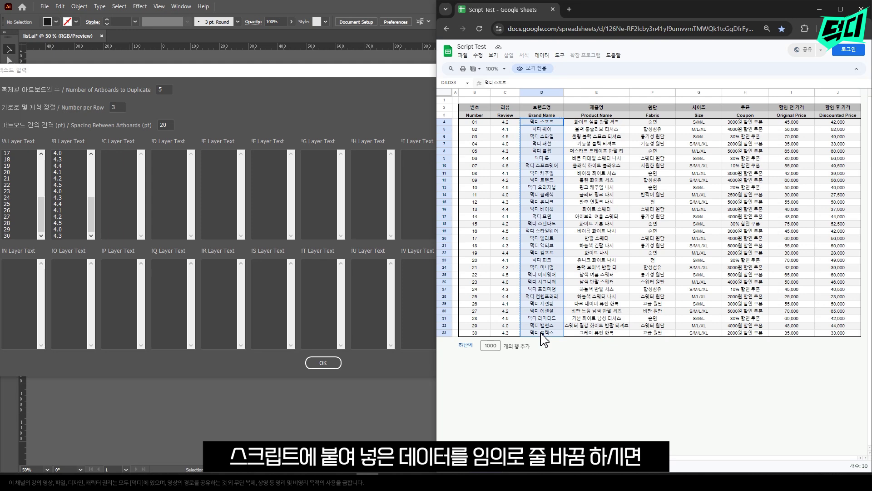
pyautogui.click(122, 180)
pyautogui.hotkey('ctrl', 'v')
pyautogui.hotkey('alt', 'Tab')
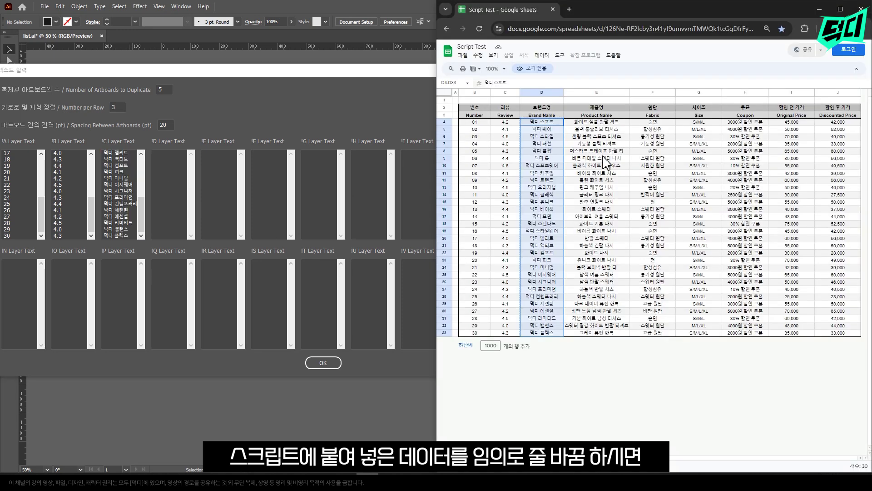
pyautogui.moveTo(596, 122); pyautogui.dragTo(596, 332)
pyautogui.hotkey('ctrl', 'c')
pyautogui.click(170, 191)
pyautogui.hotkey('ctrl', 'v')
# Paste the Fabric and Size columns into the !E and !F fields.
pyautogui.hotkey('alt', 'Tab')
pyautogui.moveTo(652, 122); pyautogui.dragTo(652, 332)
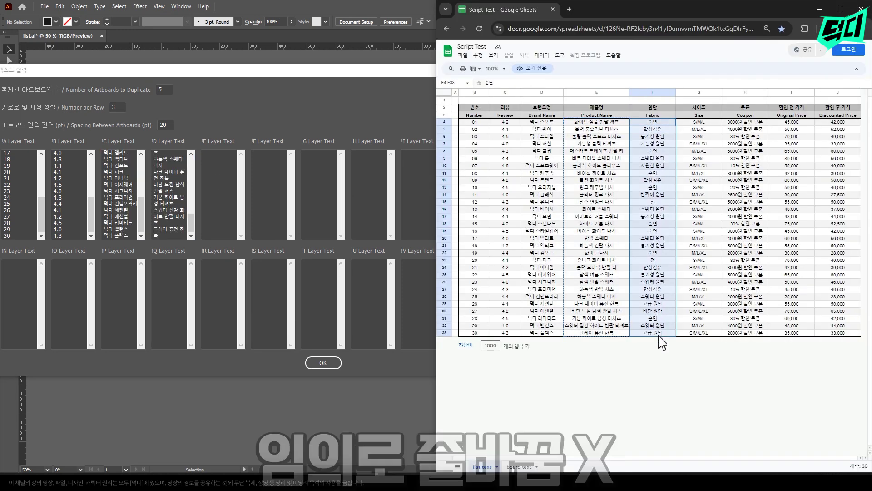
pyautogui.hotkey('alt', 'Tab')
pyautogui.click(220, 191)
pyautogui.hotkey('ctrl', 'v')
pyautogui.hotkey('alt', 'Tab')
pyautogui.moveTo(699, 122); pyautogui.dragTo(699, 333)
pyautogui.click(270, 191)
pyautogui.hotkey('ctrl', 'v')
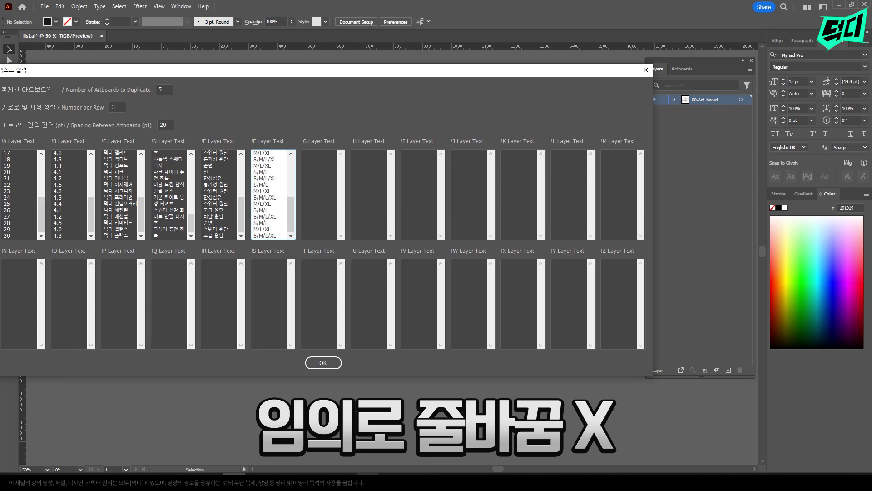
# Paste the Coupon and price columns into the !G, !H and !I fields.
pyautogui.moveTo(745, 121); pyautogui.dragTo(745, 332)
pyautogui.click(321, 191)
pyautogui.hotkey('ctrl', 'v')
pyautogui.click(370, 190)
pyautogui.hotkey('alt', 'Tab')
pyautogui.hotkey('alt', 'Tab')
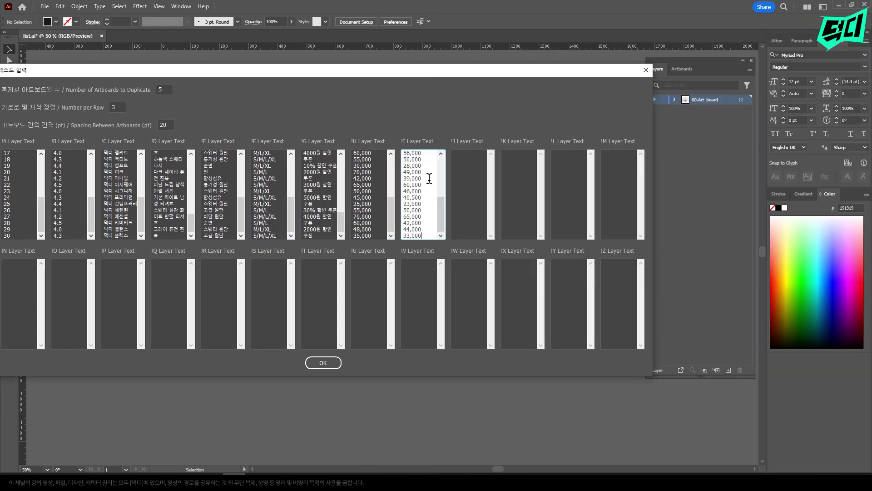
pyautogui.click(428, 178)
pyautogui.hotkey('ctrl', 'v')
pyautogui.moveTo(272, 70); pyautogui.dragTo(350, 68)
pyautogui.click(238, 88)
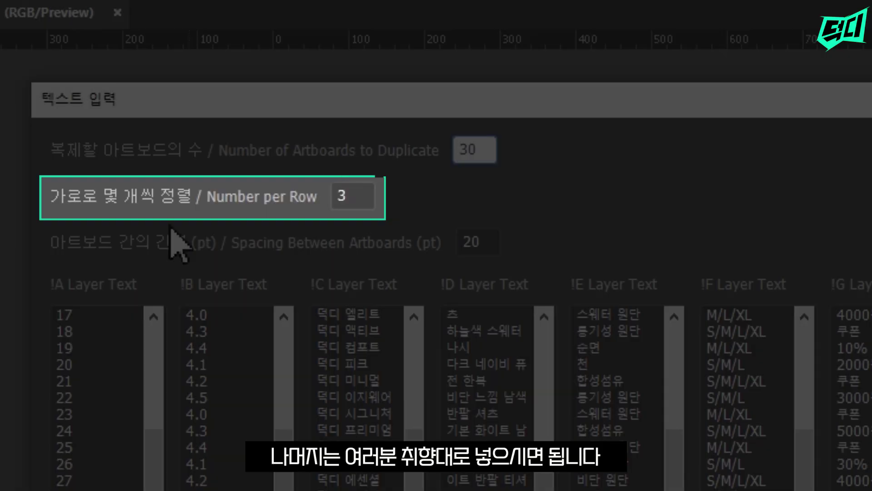
# Set 15 pt artboard spacing and run the script for 30 artboards, 5 per row.
pyautogui.press('Tab')
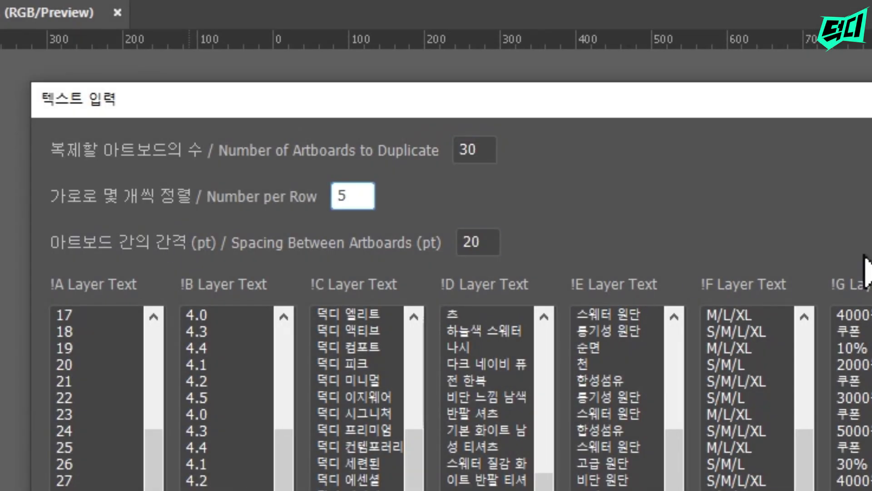
pyautogui.press('Tab')
pyautogui.write('5')
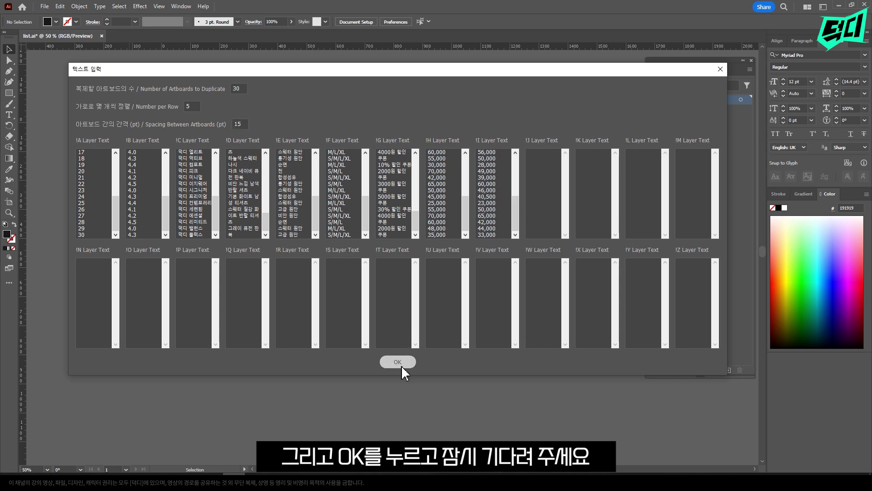
pyautogui.click(402, 364)
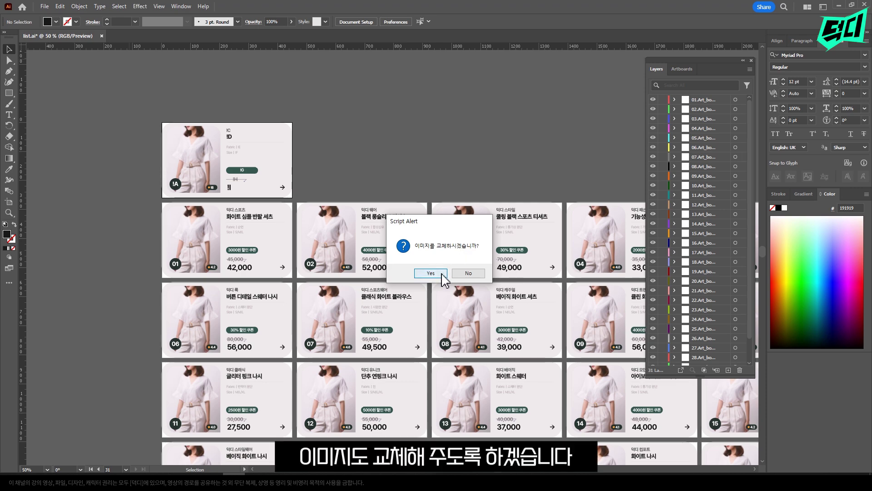
# Replace the card images with photos from the clothes_list folder and dismiss the credits notice.
pyautogui.click(443, 274)
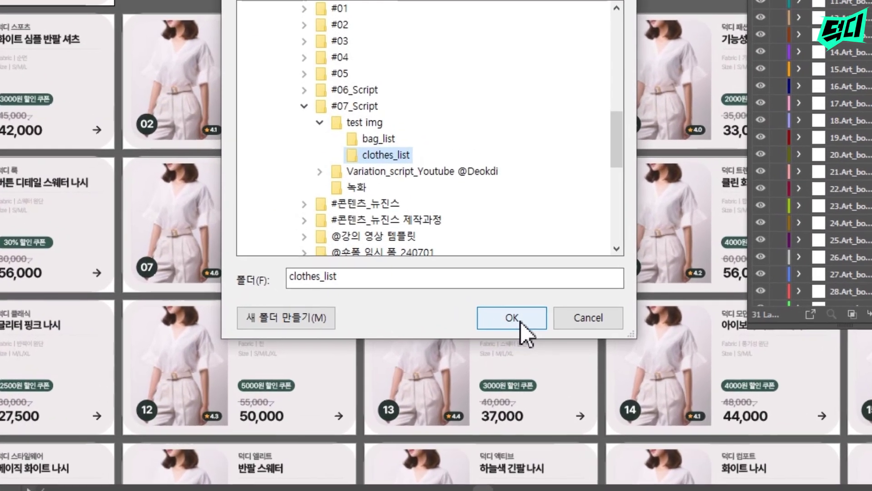
pyautogui.click(522, 321)
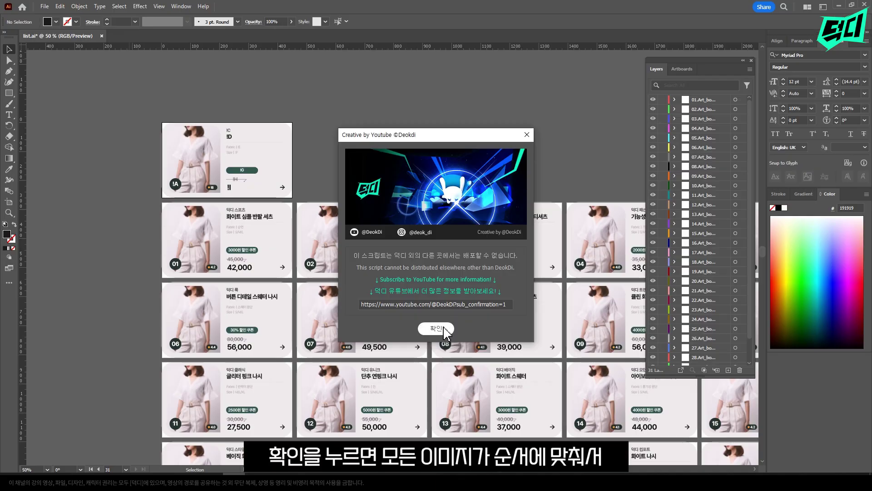
pyautogui.click(444, 327)
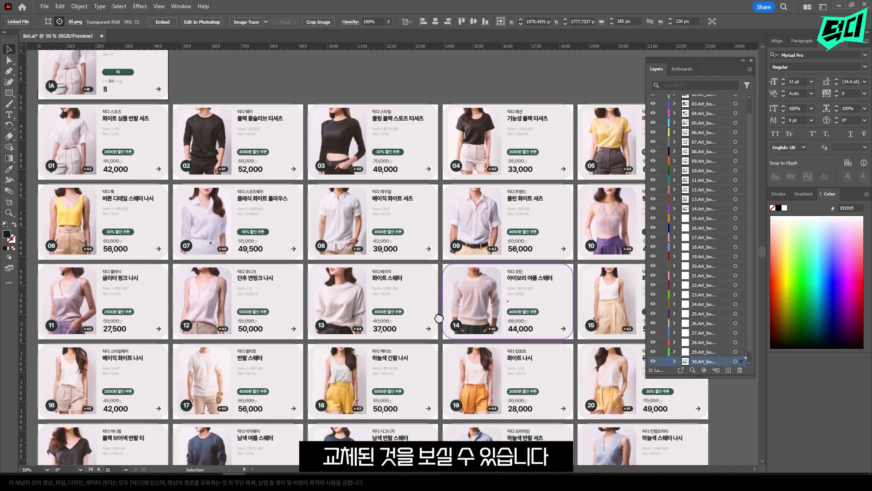
# Delete the banner's guide overlay and rename its layer 00.Art_board.
pyautogui.moveTo(570, 427); pyautogui.dragTo(437, 300)
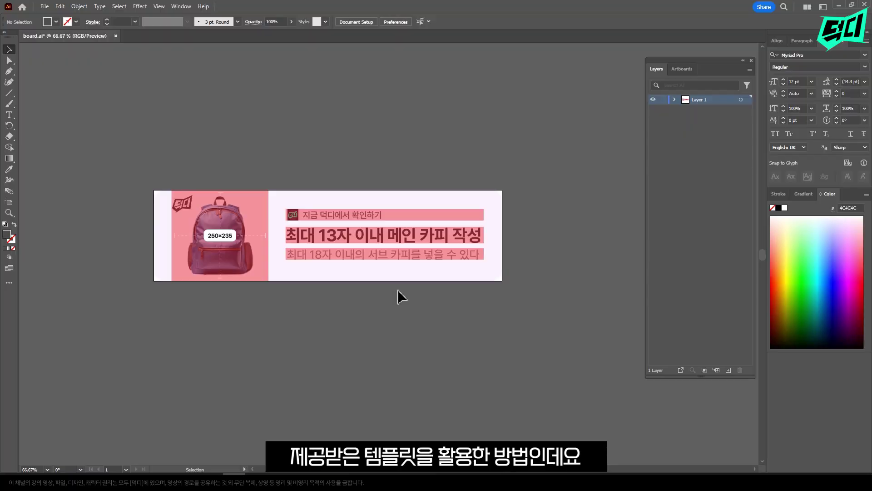
pyautogui.moveTo(333, 252); pyautogui.dragTo(341, 360)
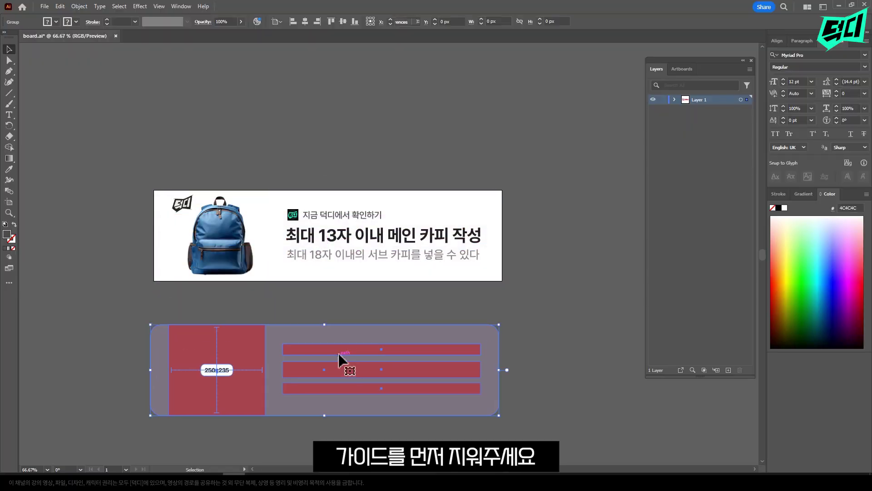
pyautogui.press('Delete')
pyautogui.doubleClick(702, 99)
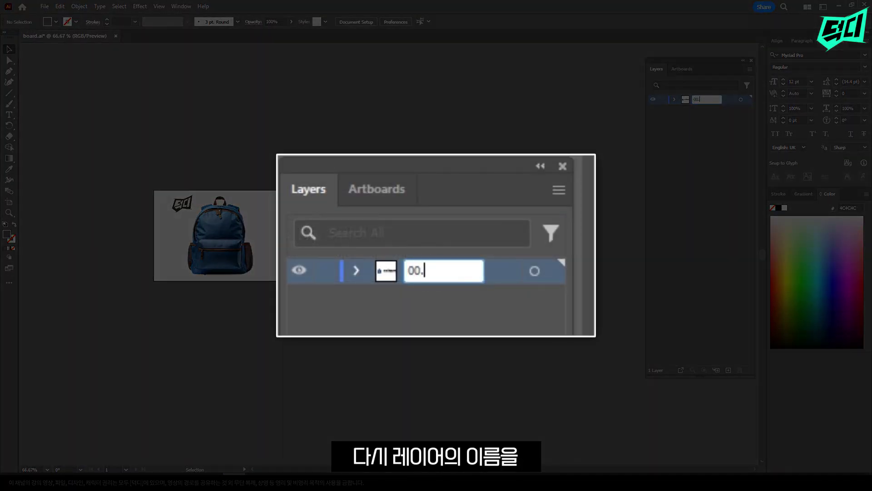
pyautogui.write('t_board')
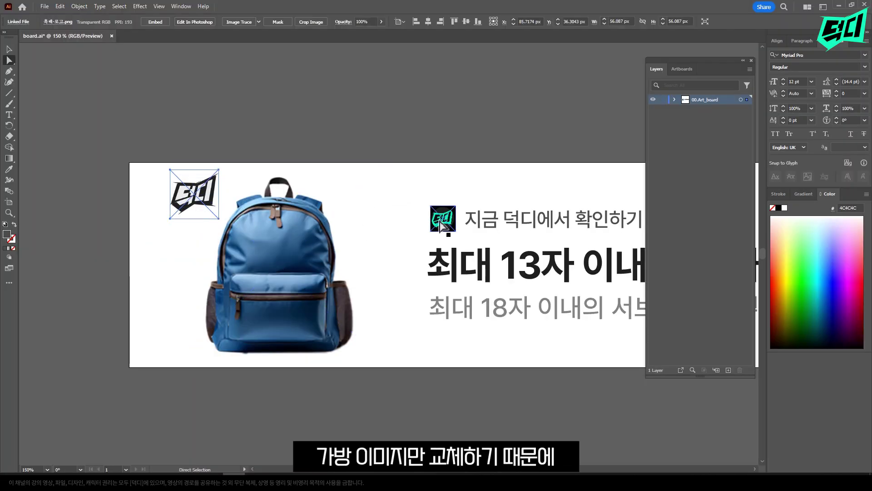
pyautogui.click(439, 223)
pyautogui.hotkey('ctrl', '-')
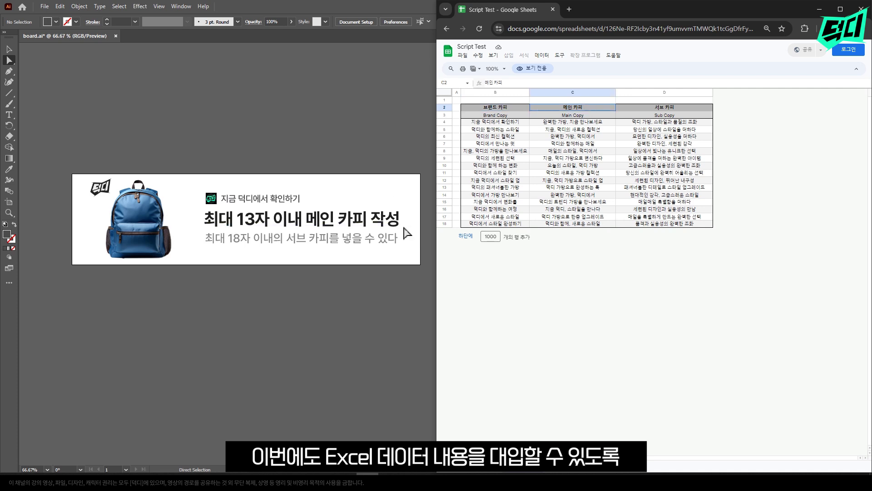
# Retype the banner's main and sub copy lines as placeholders !B and !C.
pyautogui.click(668, 108)
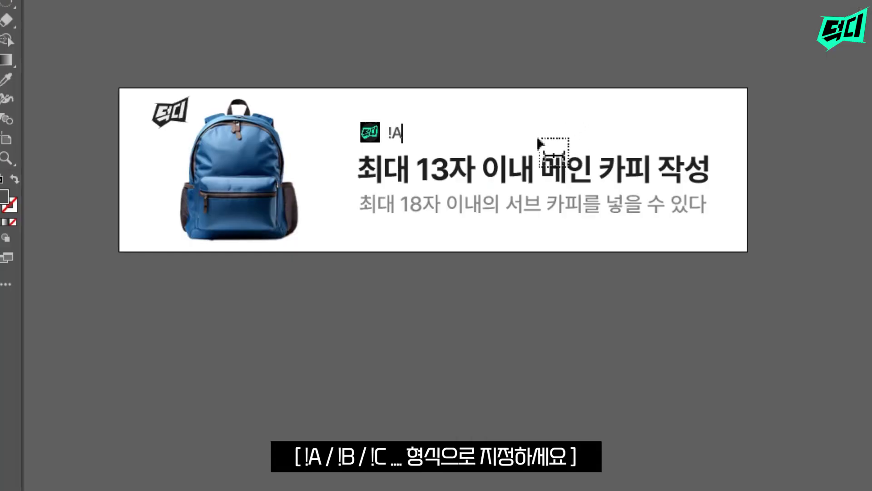
pyautogui.tripleClick(541, 148)
pyautogui.write('!B')
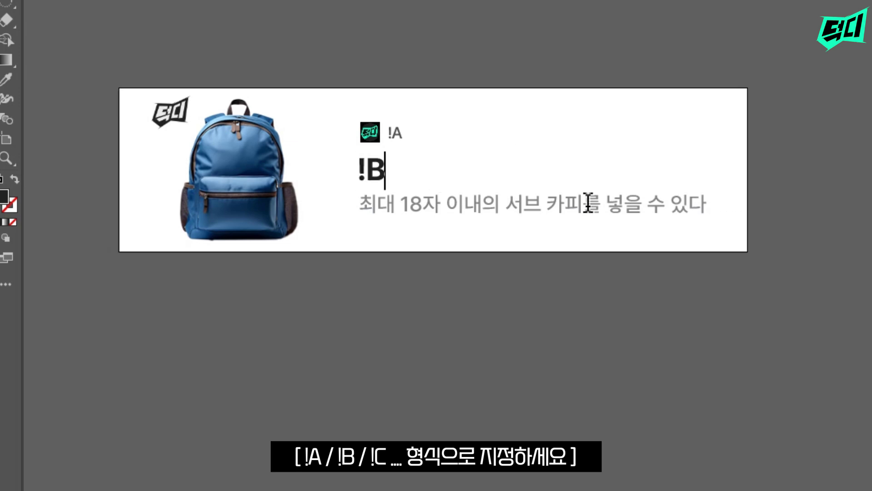
pyautogui.tripleClick(587, 203)
pyautogui.write('!C')
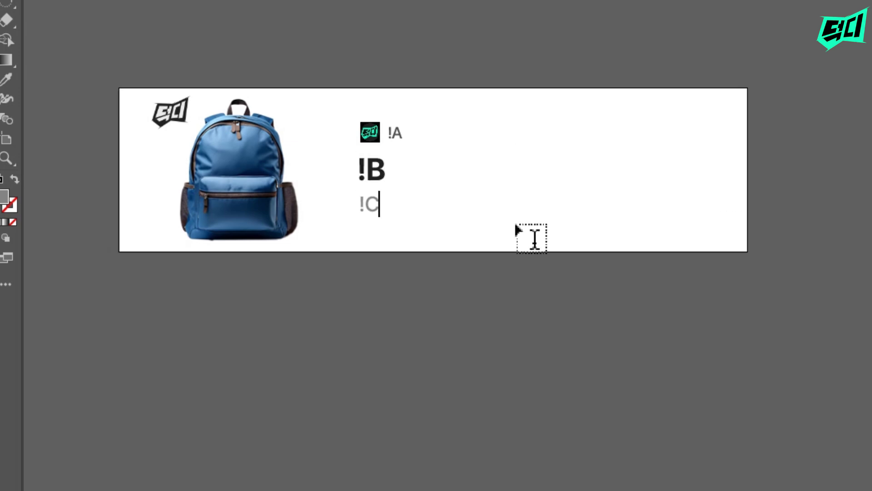
# Run the Variation script .jsx from File > Scripts > Other Script.
pyautogui.click(45, 8)
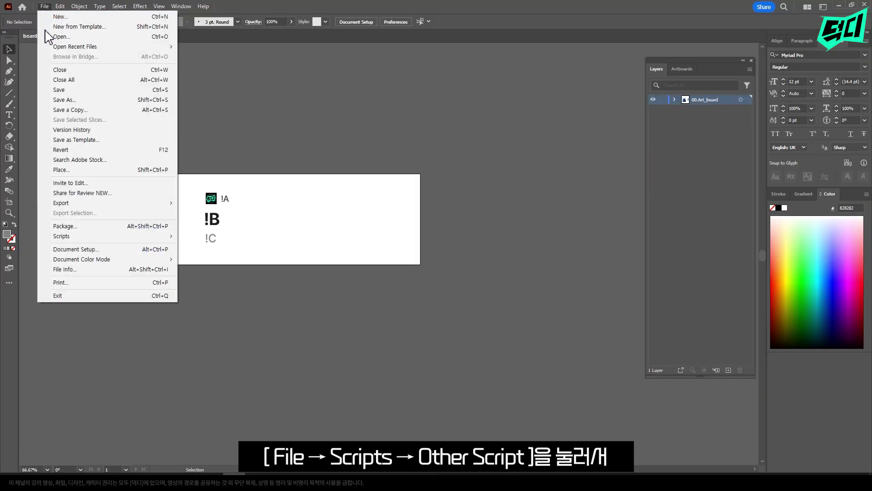
pyautogui.moveTo(205, 167)
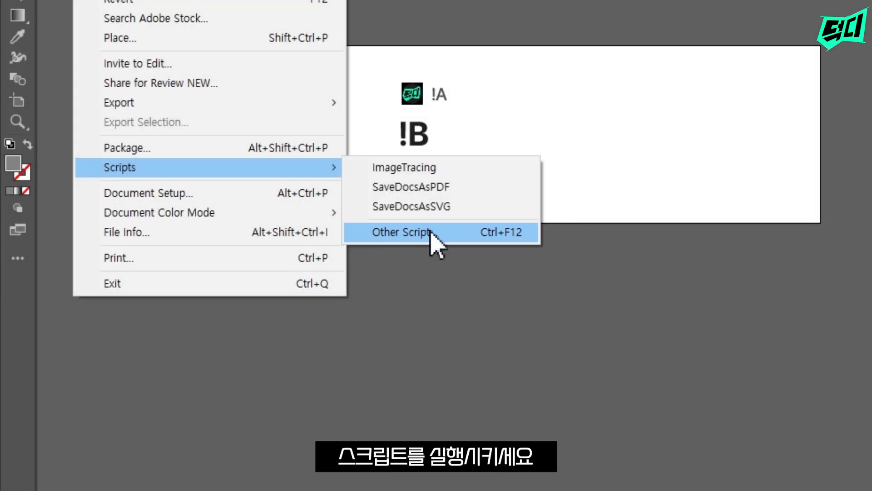
pyautogui.click(431, 232)
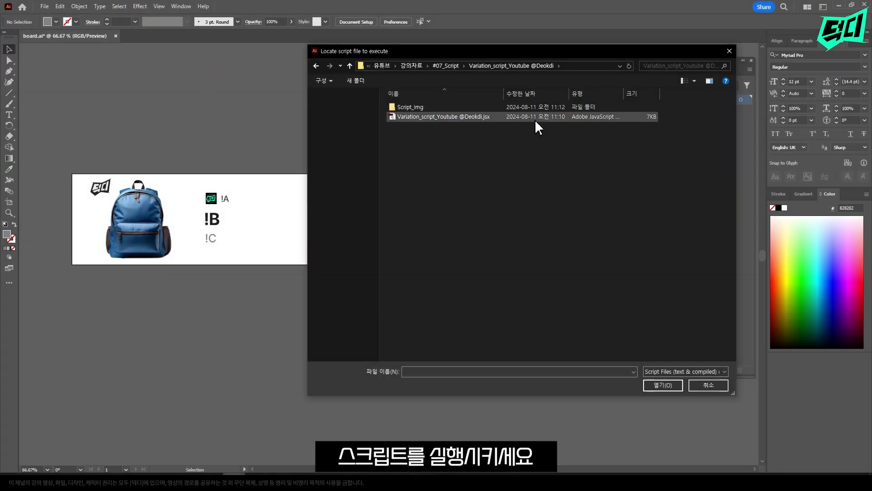
pyautogui.doubleClick(536, 119)
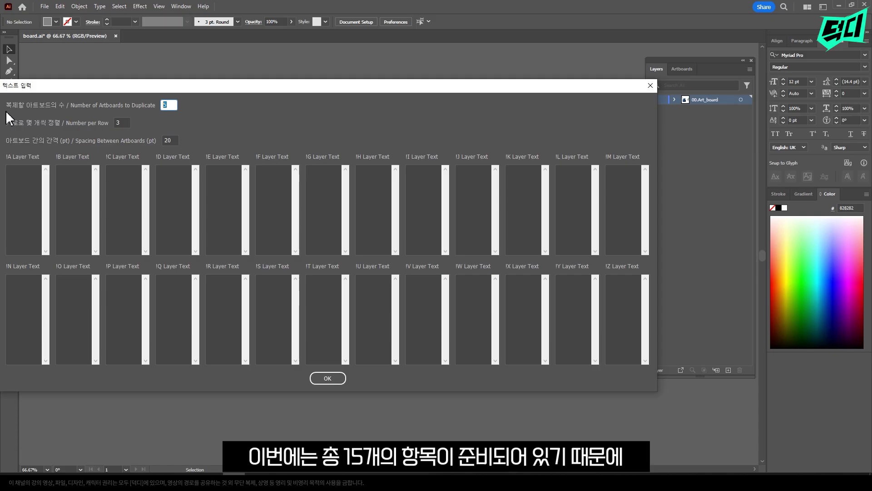
# Set the variation count to 15 banners with 5 per row.
pyautogui.write('15')
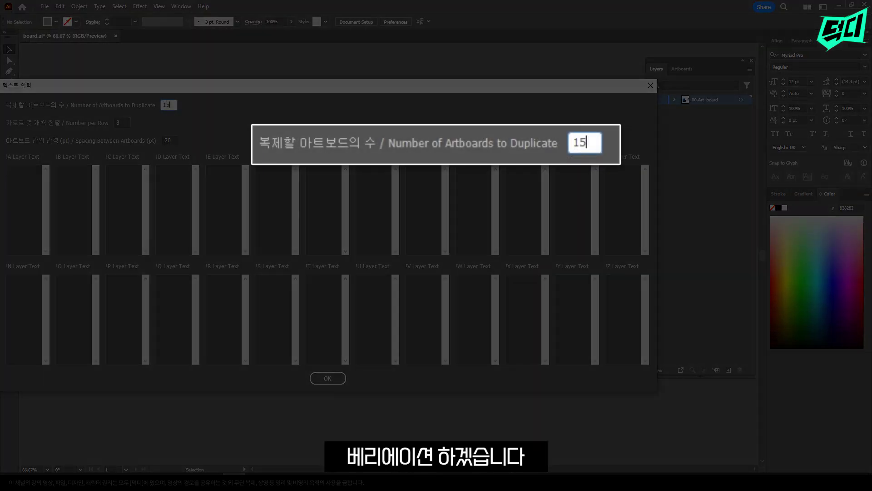
pyautogui.press('Tab')
pyautogui.write('5')
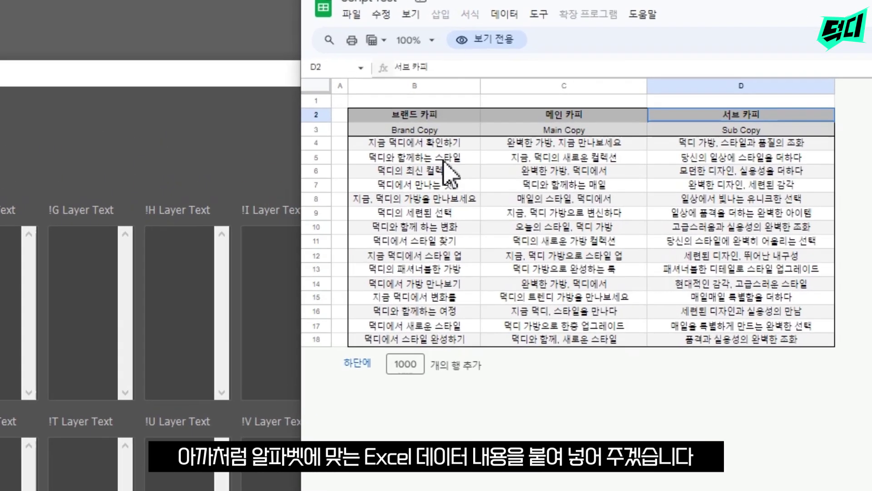
# Fill the !A, !B and !C lists with the sheet's brand, main and sub copy, then generate.
pyautogui.moveTo(409, 144); pyautogui.dragTo(434, 352)
pyautogui.hotkey('ctrl', 'c')
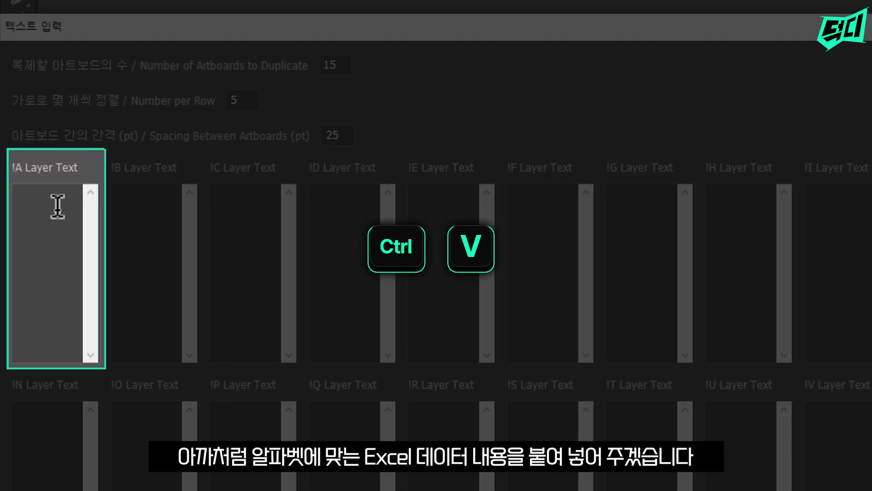
pyautogui.hotkey('ctrl', 'v')
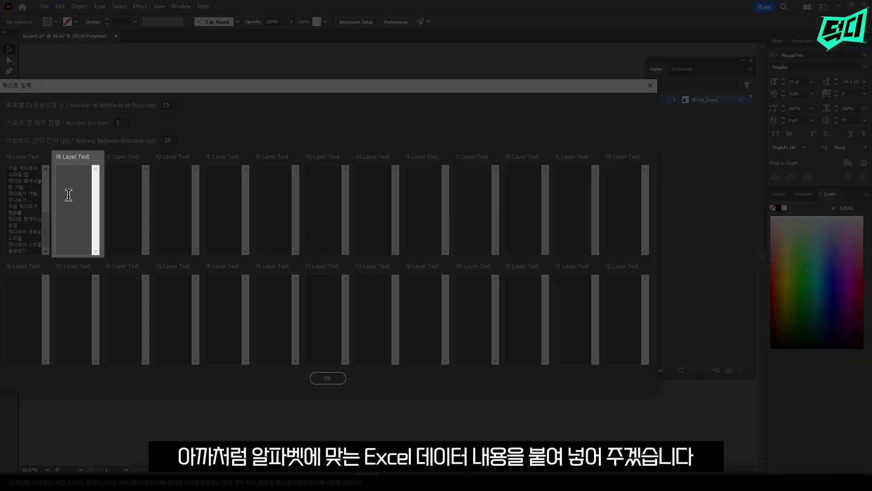
pyautogui.hotkey('ctrl', 'v')
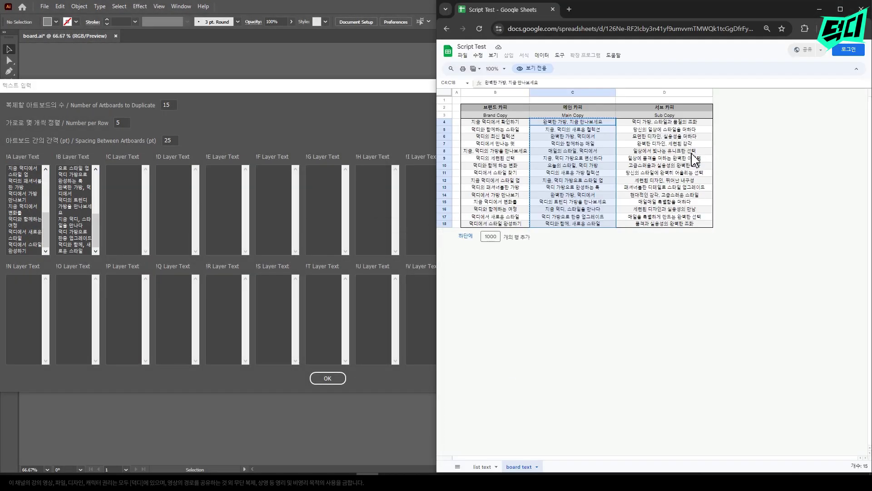
pyautogui.moveTo(664, 122); pyautogui.dragTo(664, 223)
pyautogui.hotkey('ctrl', 'c')
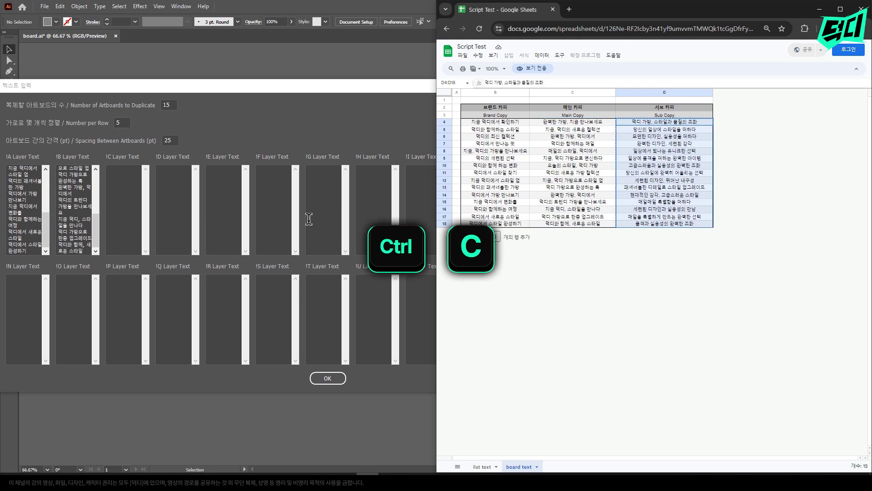
pyautogui.hotkey('ctrl', 'v')
pyautogui.click(334, 378)
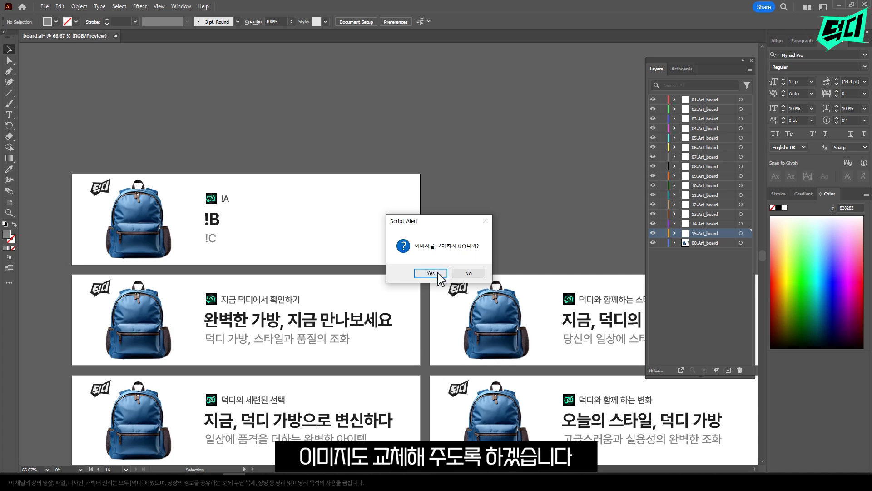
# Replace the banner images with photos from the bag_list folder and close the completion notices.
pyautogui.click(433, 271)
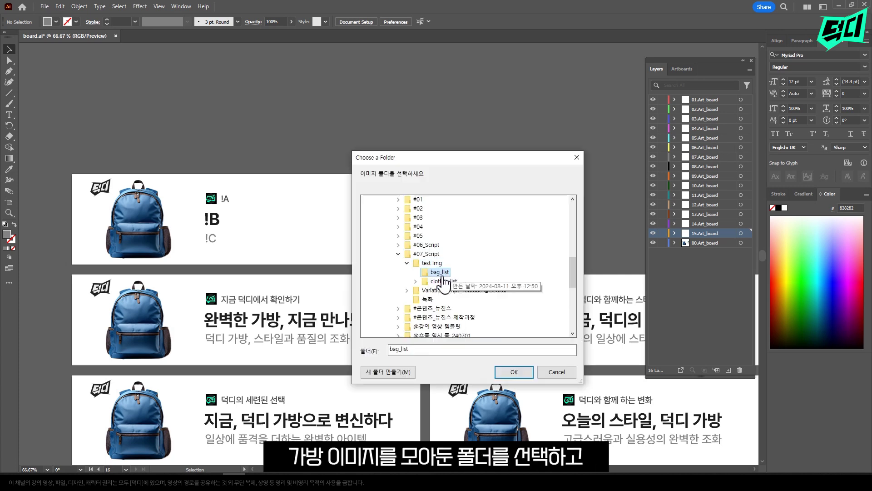
pyautogui.click(509, 374)
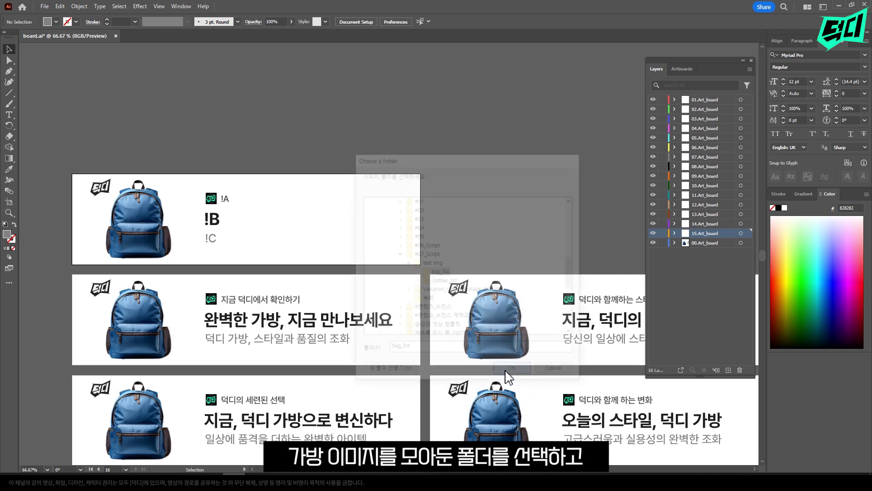
pyautogui.click(472, 274)
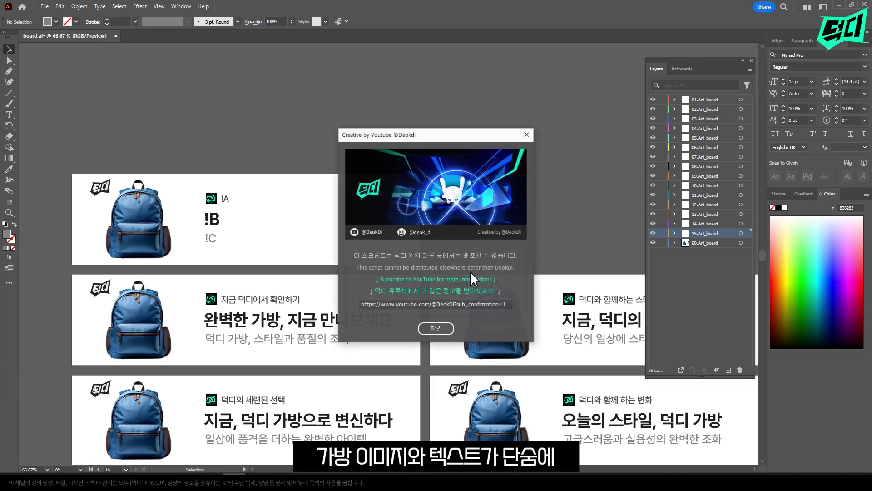
pyautogui.click(436, 328)
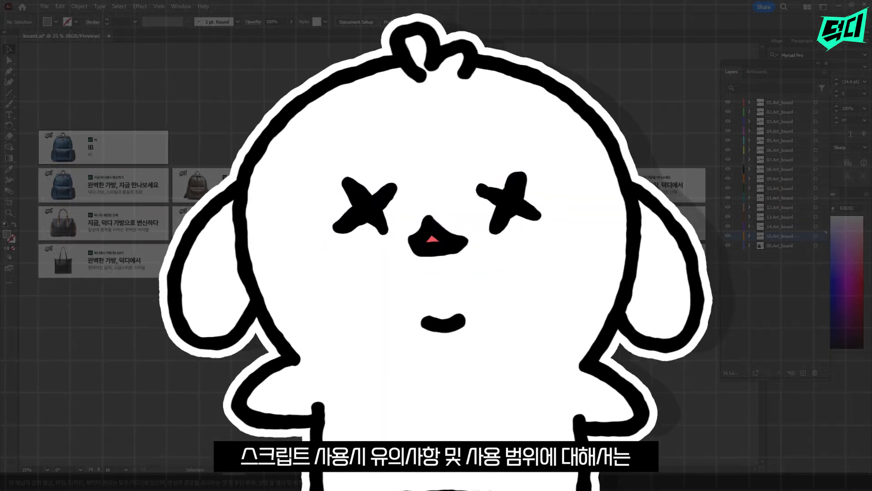
pyautogui.scroll(3, 178, 184)
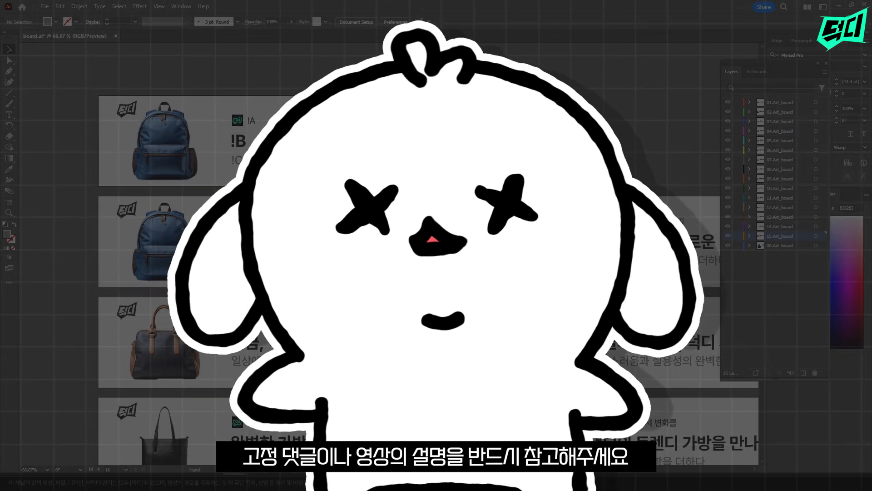